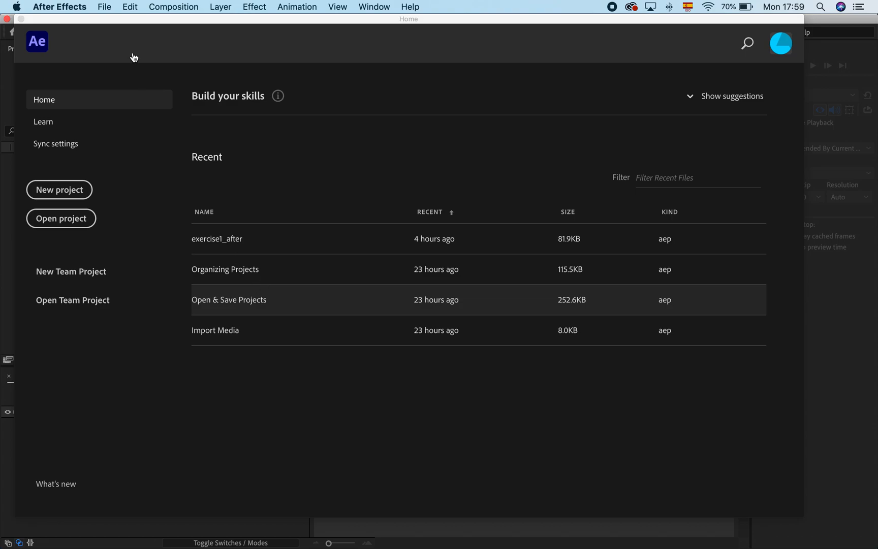
Create a new, empty project.
left_click(80, 195)
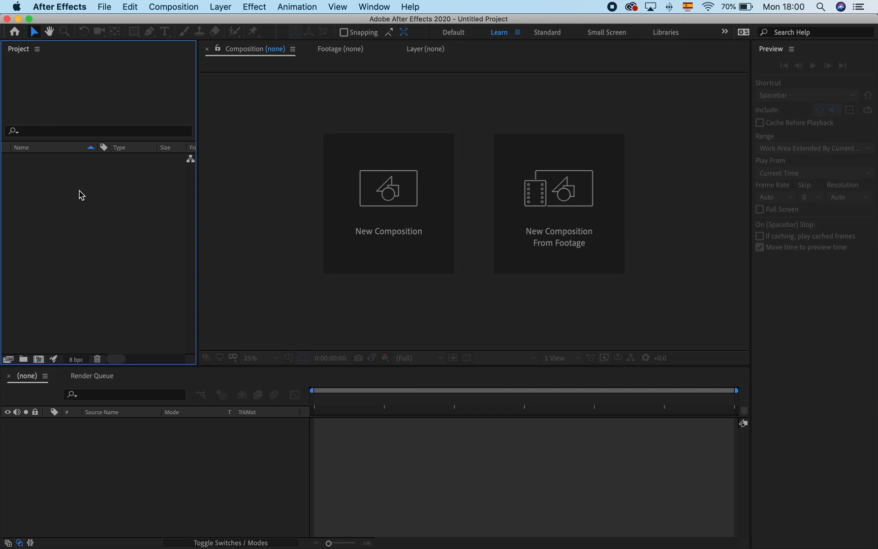
Switch to Illustrator and examine AdobeStock_189440509_AE.ai's layers, briefly toggling the visibility of Front_Mountain, the Back Clouds below it and Middle Clouds.
mouse_move(196, 547)
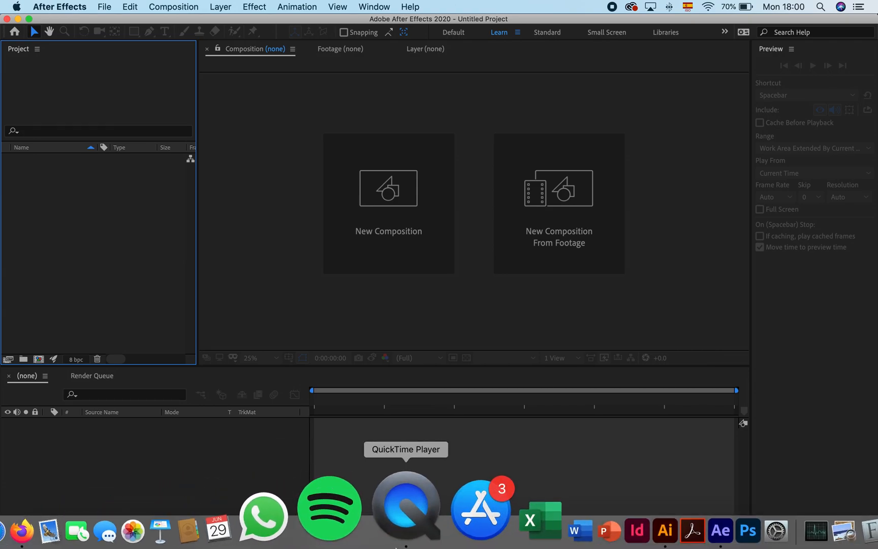
left_click(565, 537)
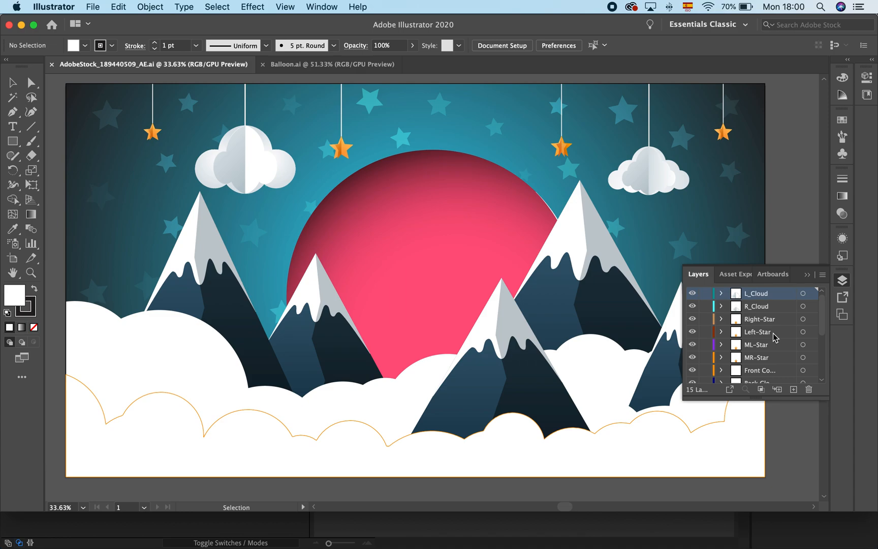
scroll(773, 337, "down", 5)
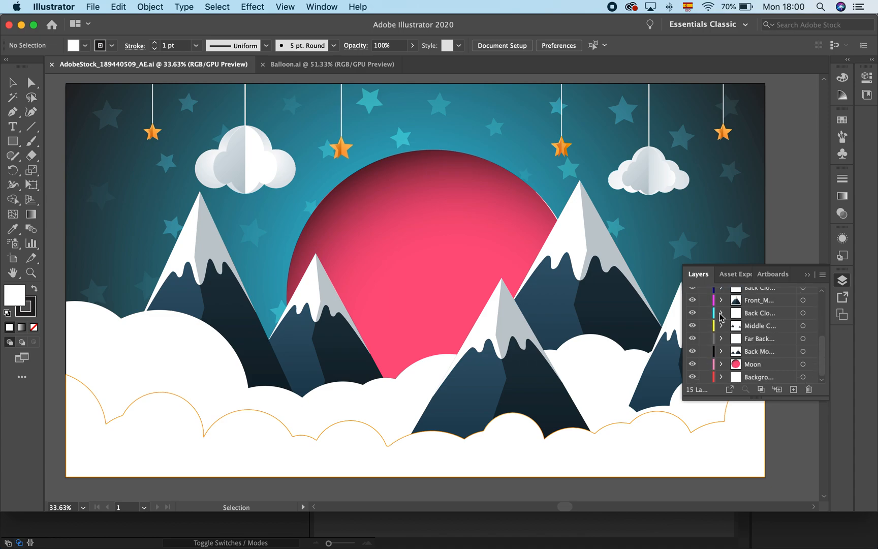
left_click(691, 301)
left_click(691, 300)
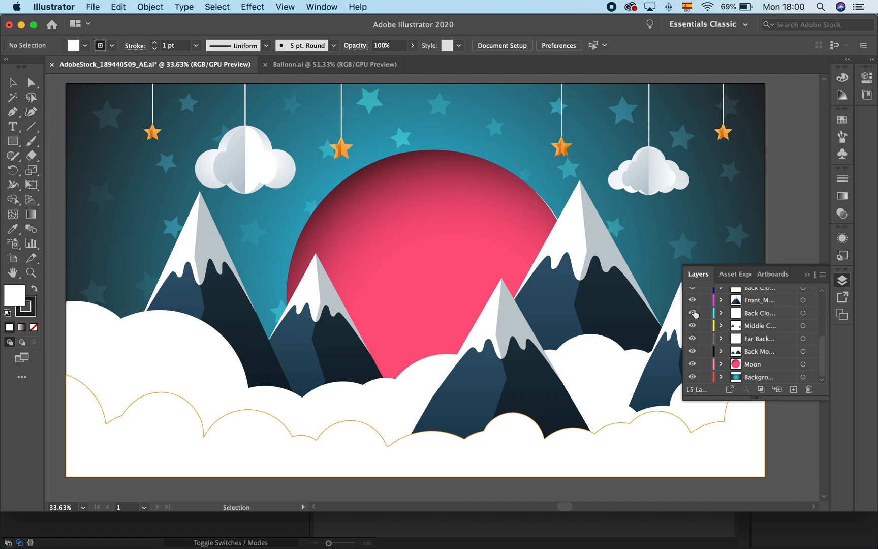
left_click(691, 312)
left_click(691, 312)
left_click(692, 327)
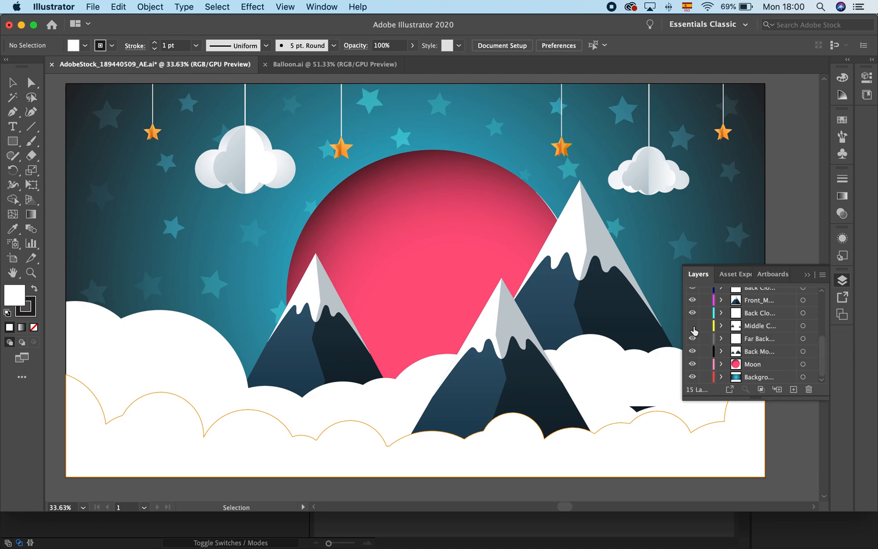
left_click(693, 326)
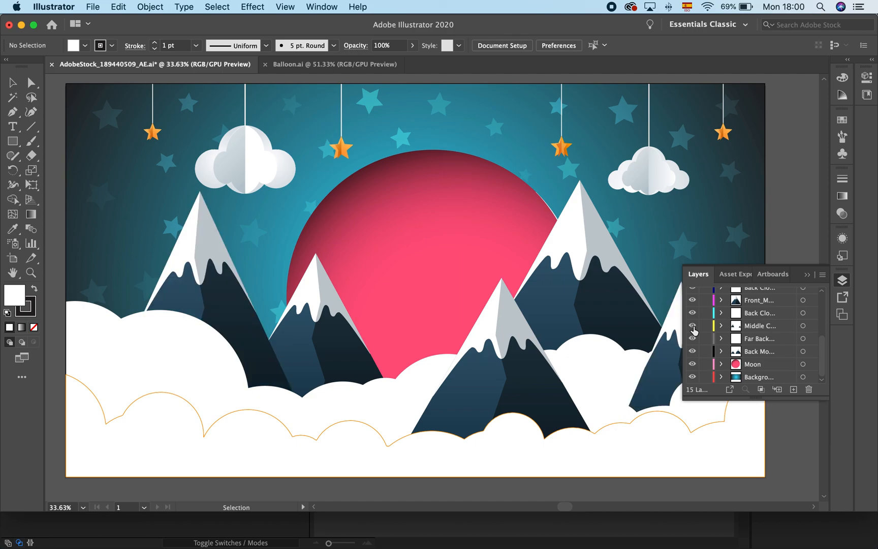
Examine the layer structure of Balloon.ai by expanding Layer 1.
left_click(304, 65)
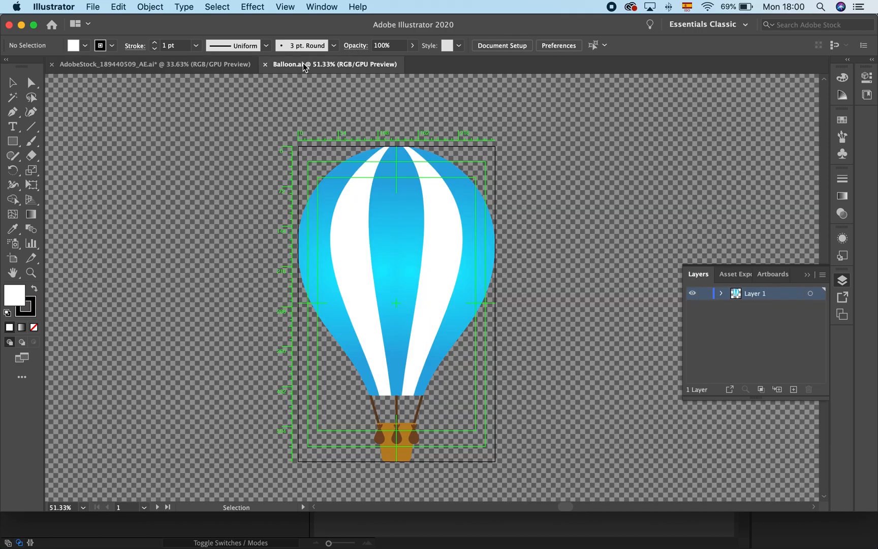
left_click(722, 295)
left_click(736, 306)
Switch back to After Effects and import Balloon.ai from the Desktop as footage with merged layers.
mouse_move(787, 547)
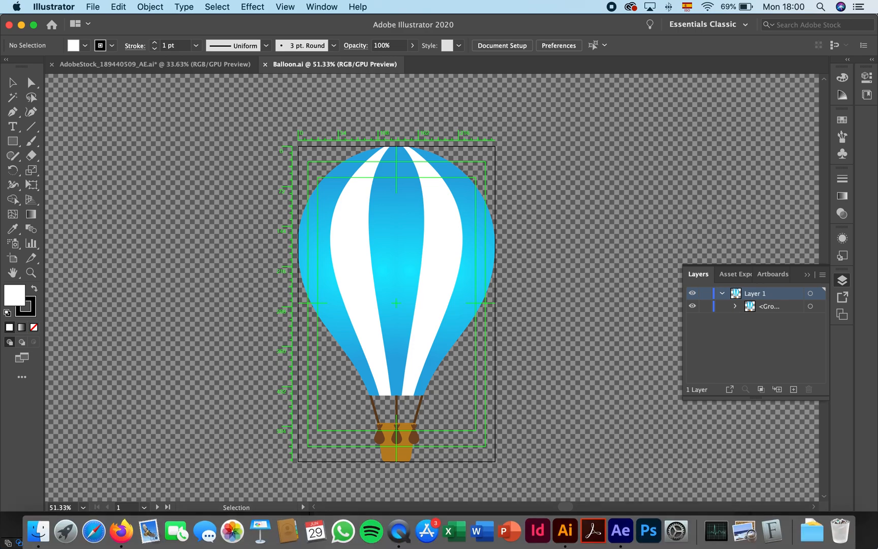
left_click(629, 527)
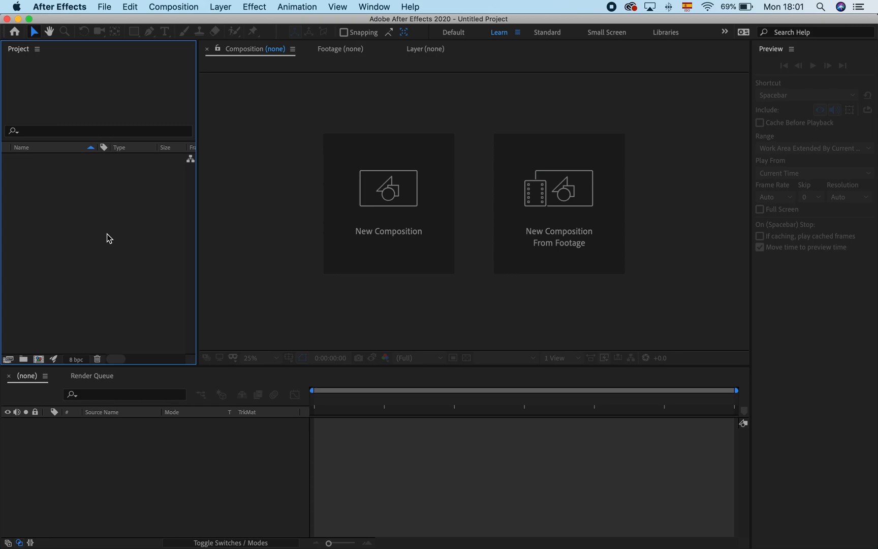
left_click(110, 4)
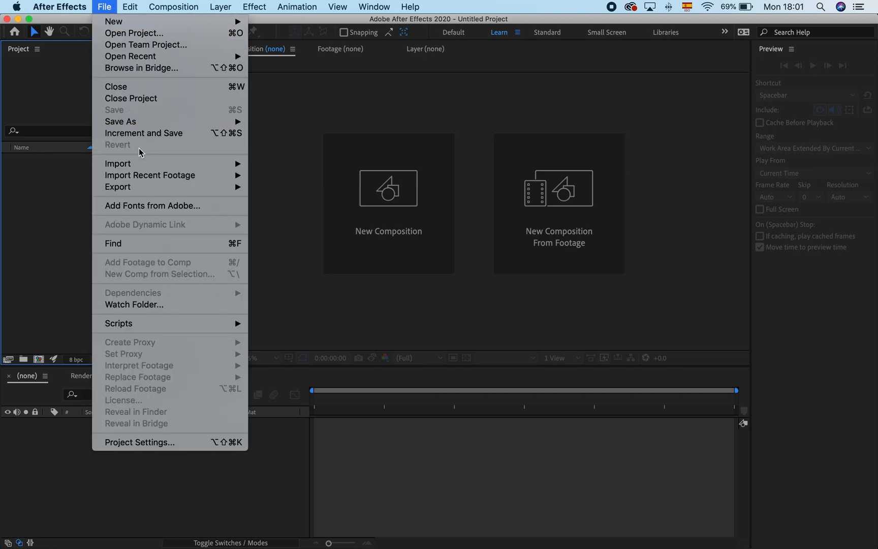
mouse_move(143, 163)
left_click(276, 164)
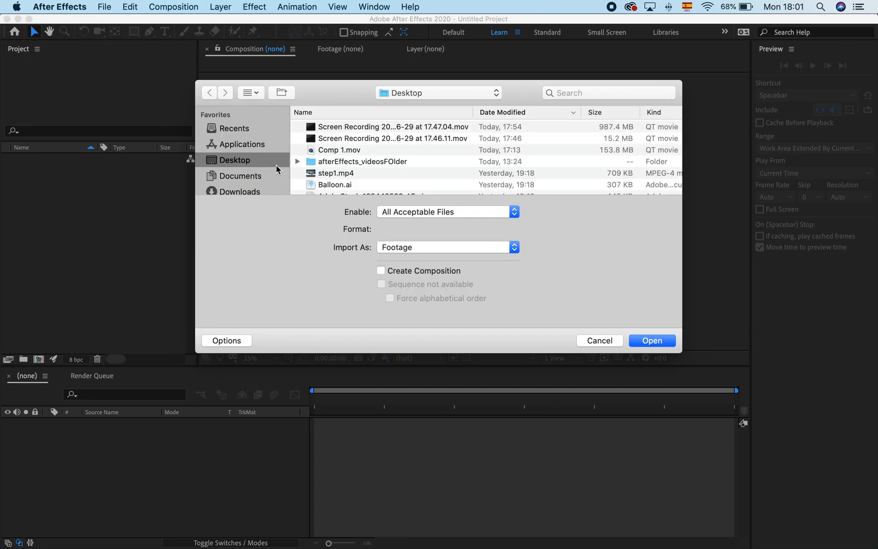
scroll(353, 167, "down", 2)
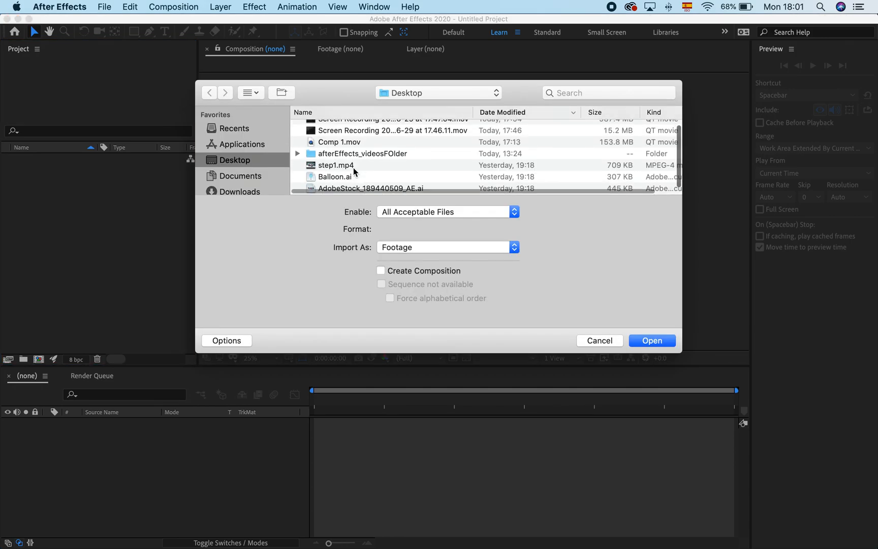
left_click(341, 166)
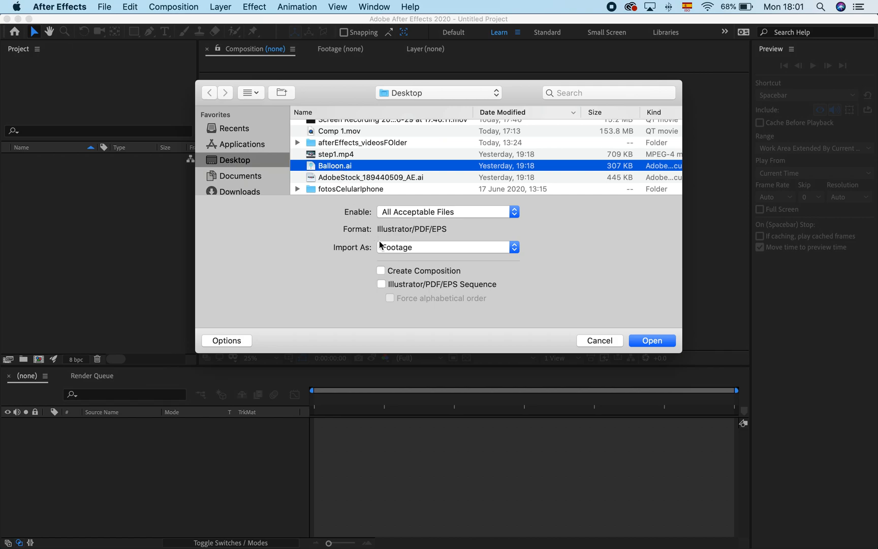
left_click(399, 249)
left_click(400, 249)
left_click(651, 340)
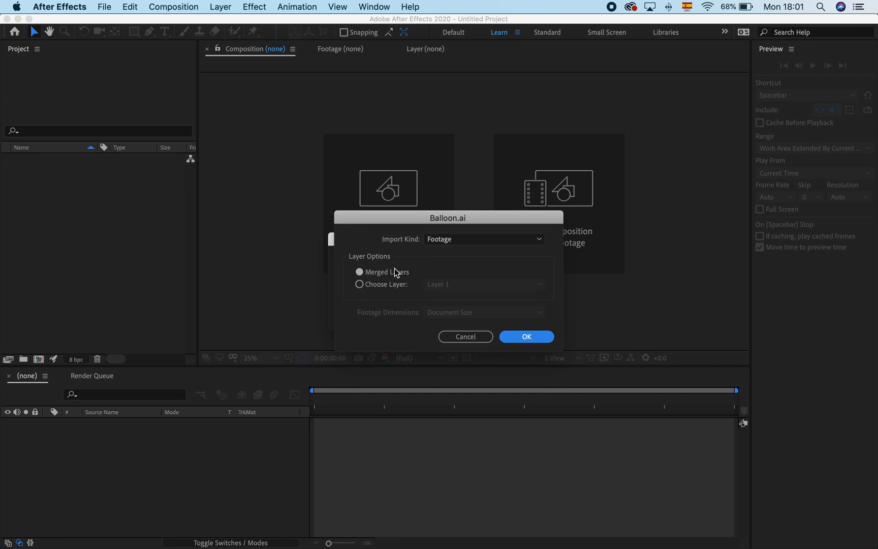
left_click(523, 336)
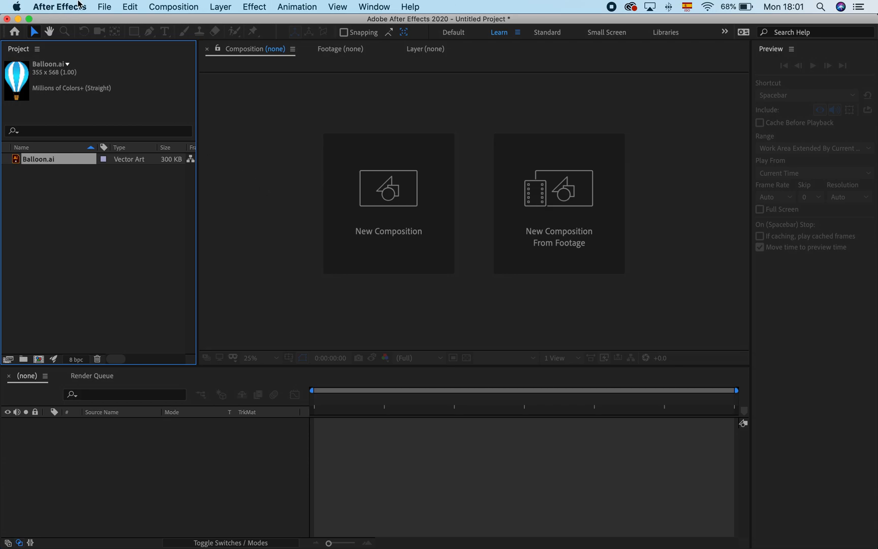
Choose AdobeStock_189440509_AE.ai from the Desktop for import as footage and bring up its layer options.
left_click(99, 6)
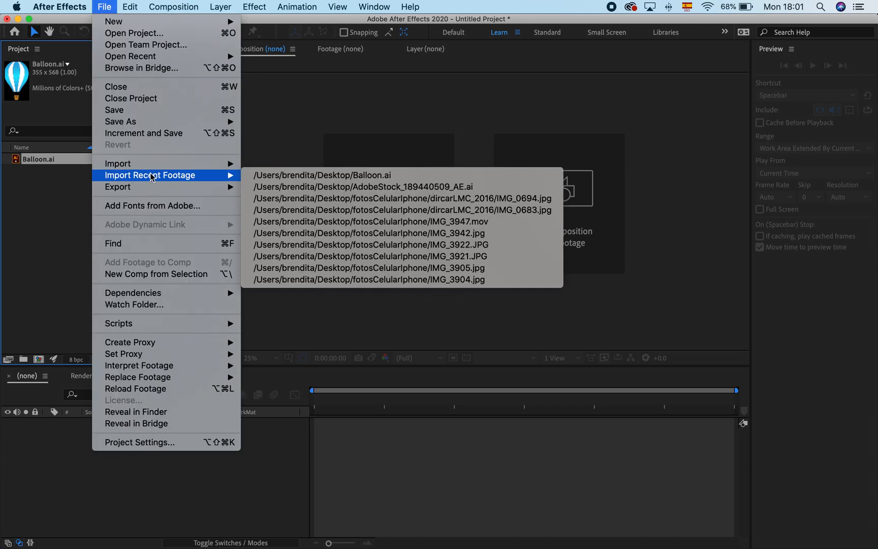
mouse_move(197, 167)
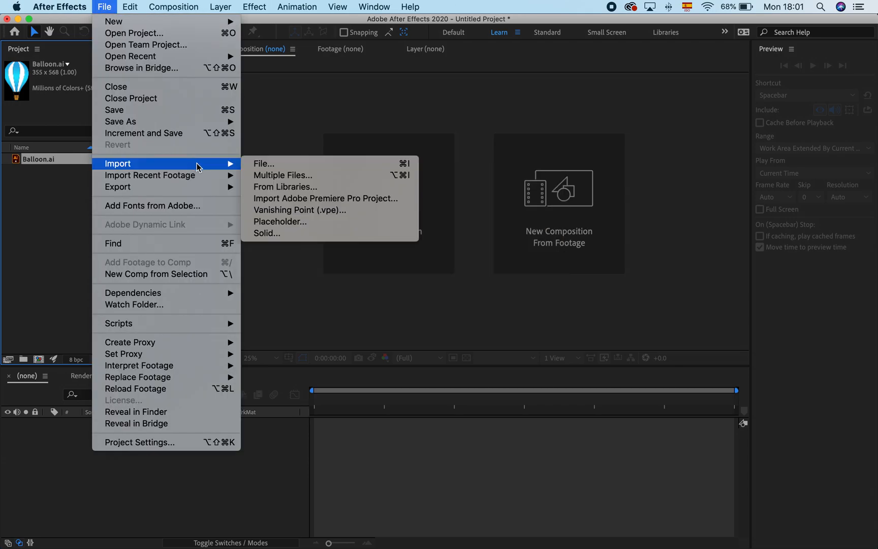
left_click(296, 164)
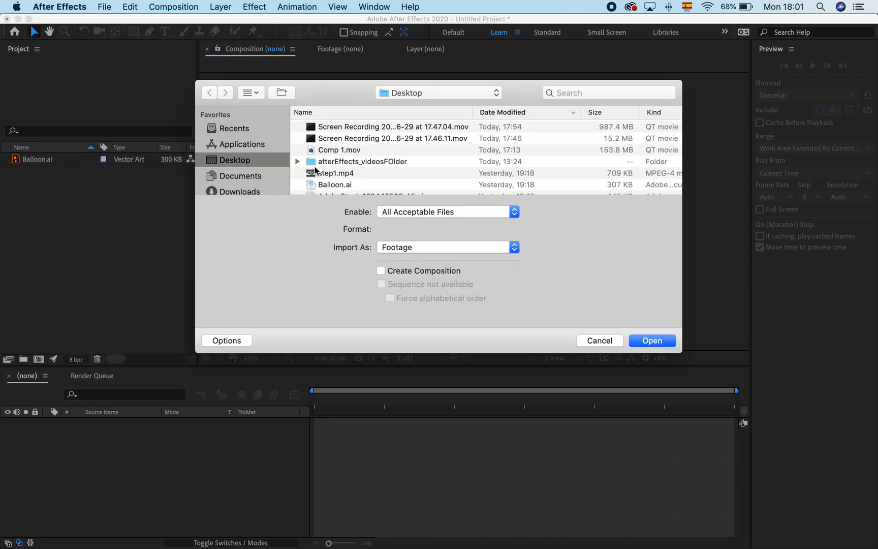
scroll(347, 185, "down", 2)
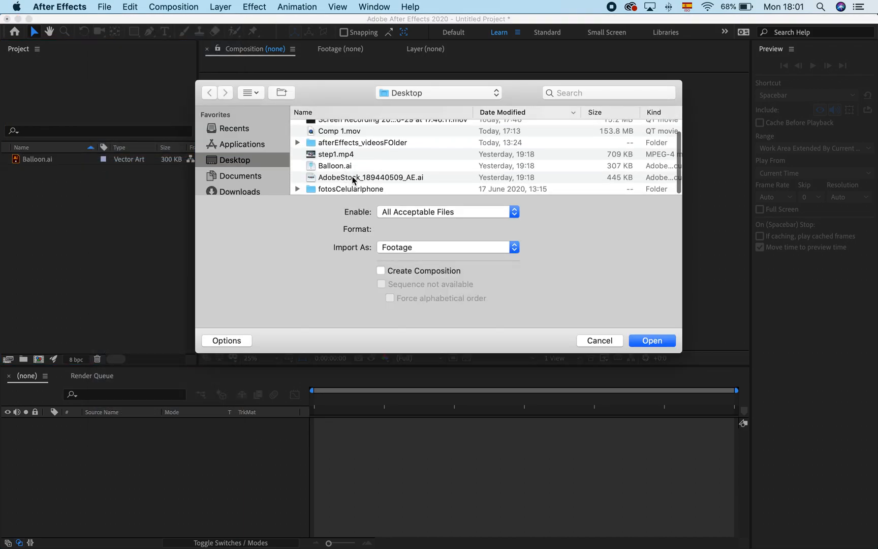
left_click(353, 178)
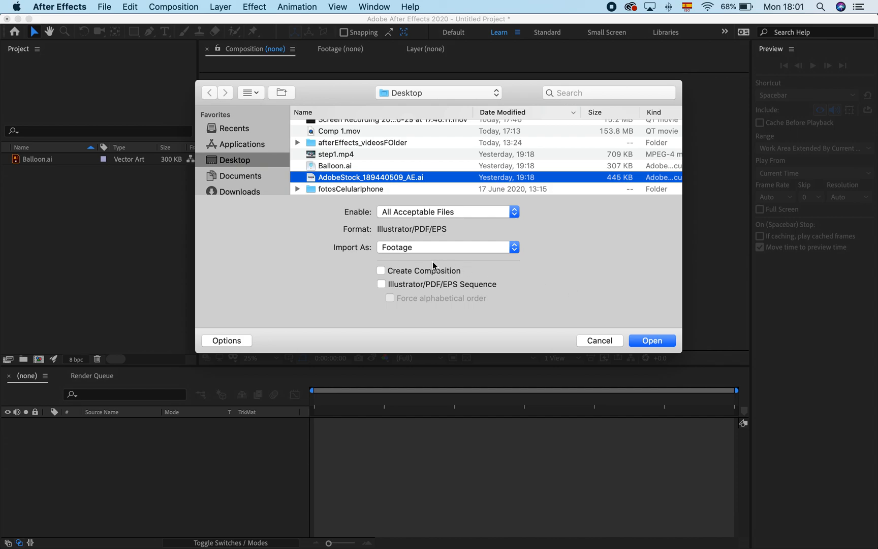
left_click(653, 340)
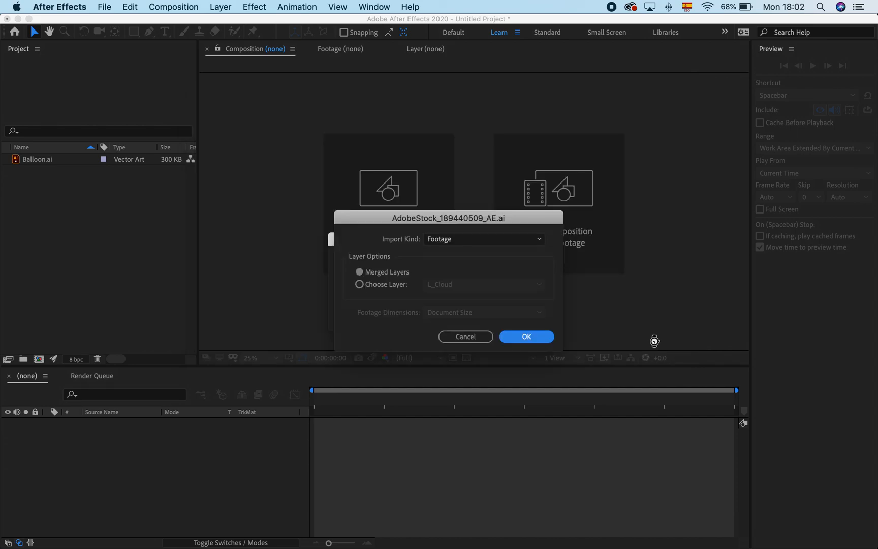
left_click(395, 284)
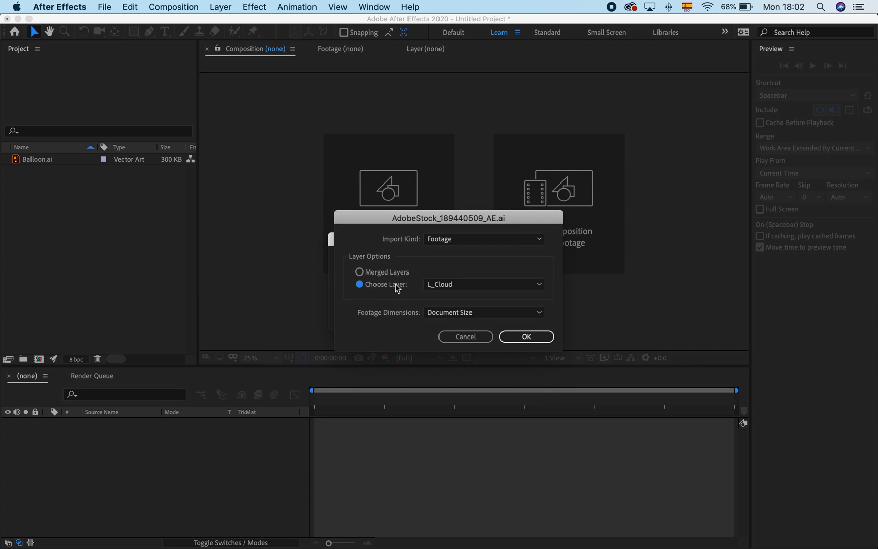
left_click(430, 285)
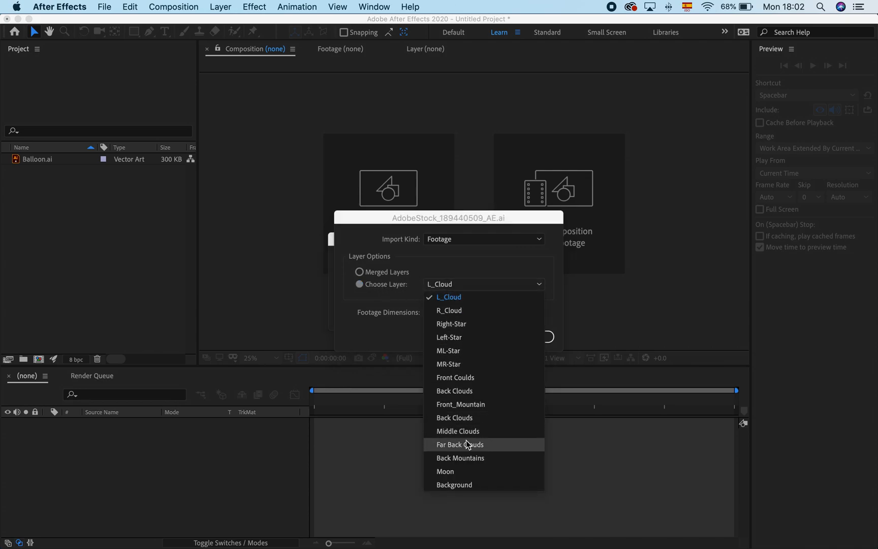
left_click(473, 301)
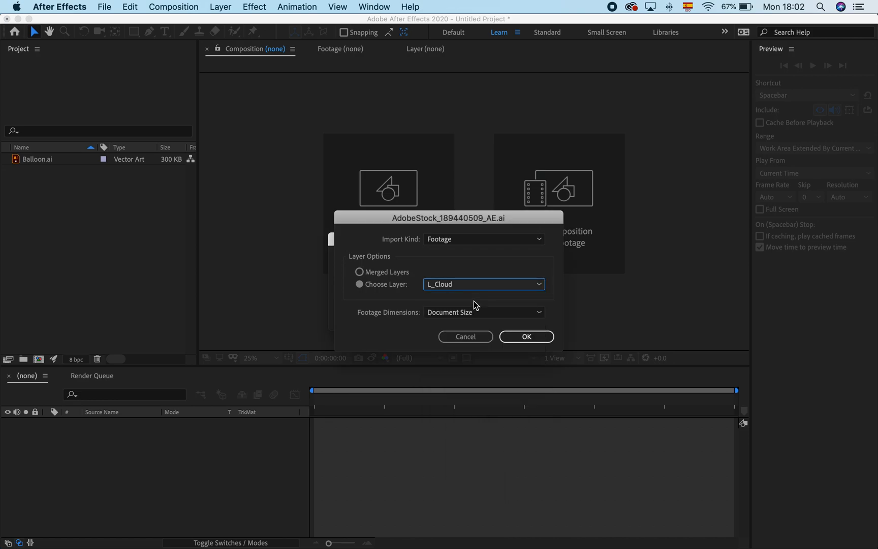
Import AdobeStock_189440509_AE.ai as footage with merged layers.
left_click(391, 272)
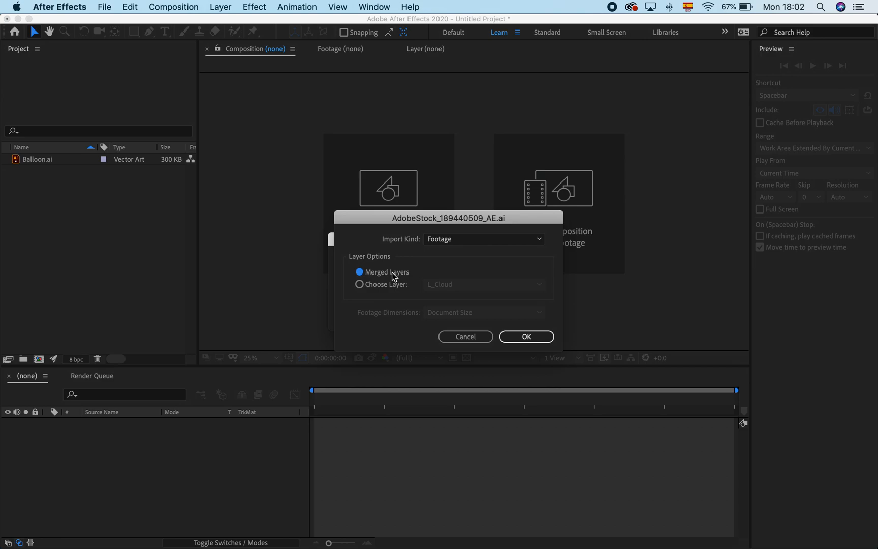
left_click(523, 335)
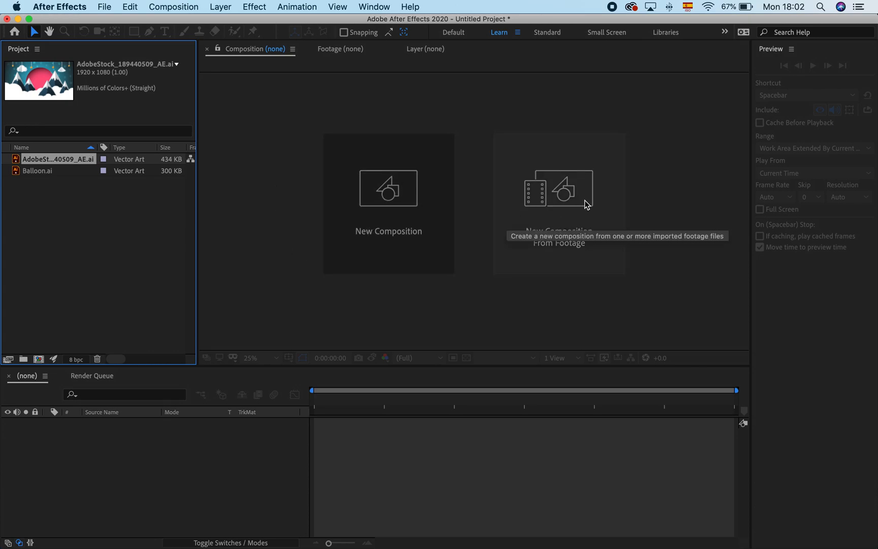
Start a new composition named Balloon plus the author's first name, with the HDTV 1080 25 preset and Full resolution.
left_click(395, 218)
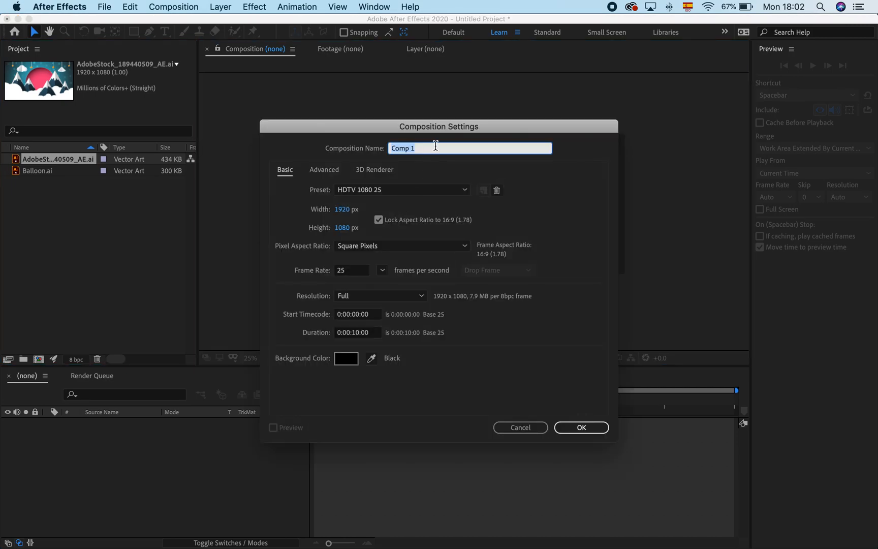
type("Balloon Brenda")
left_click(367, 192)
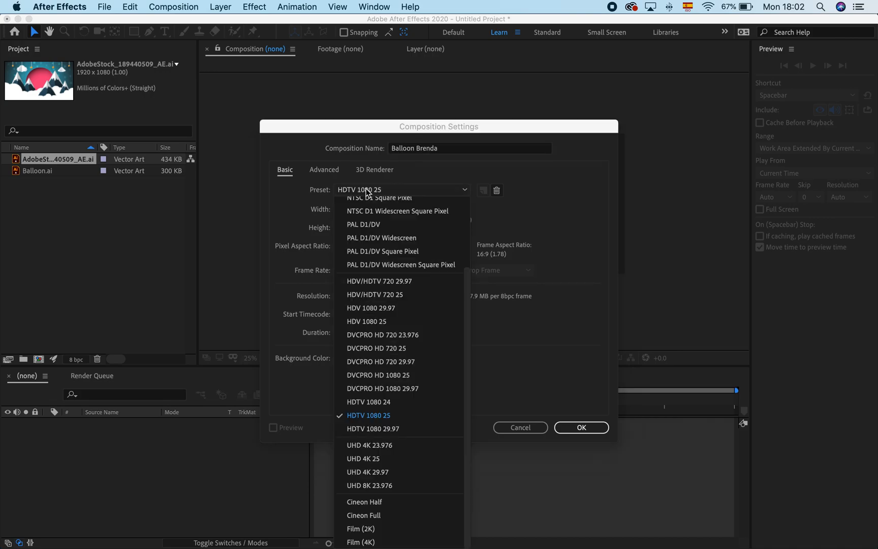
left_click(394, 416)
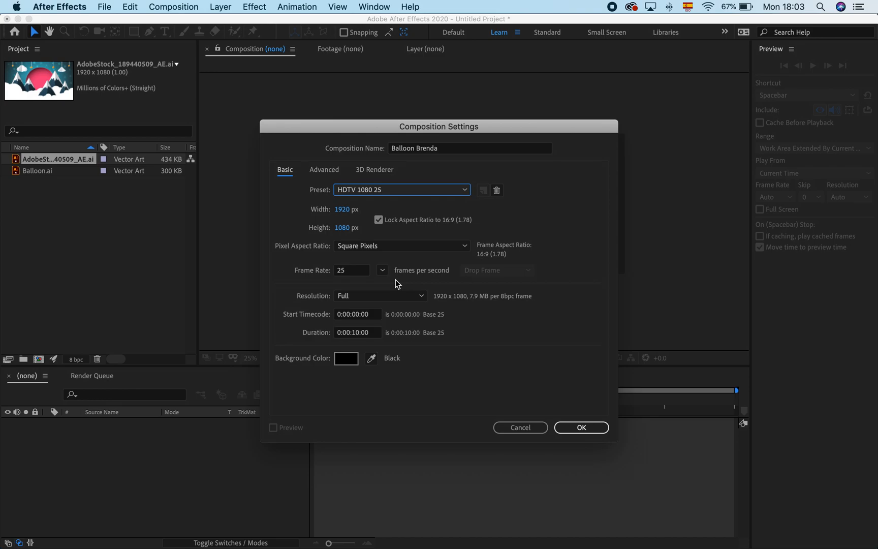
left_click(400, 295)
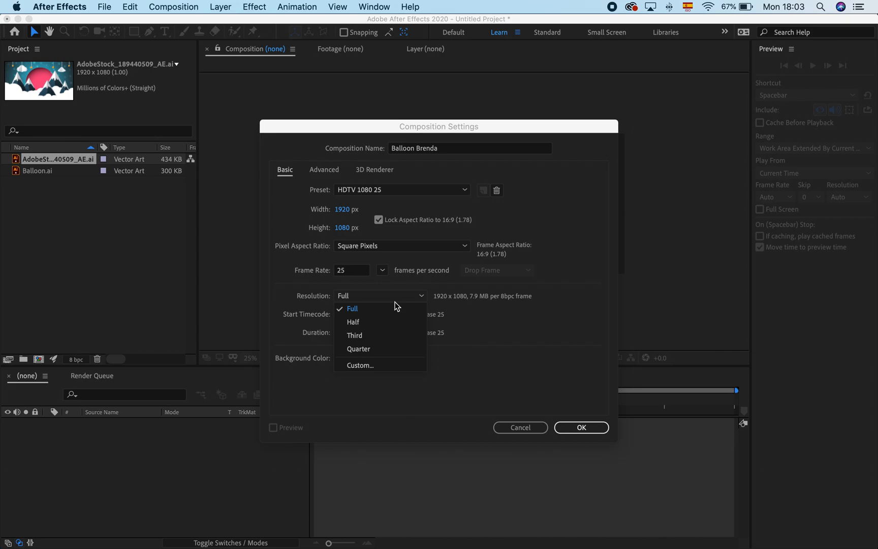
left_click(386, 311)
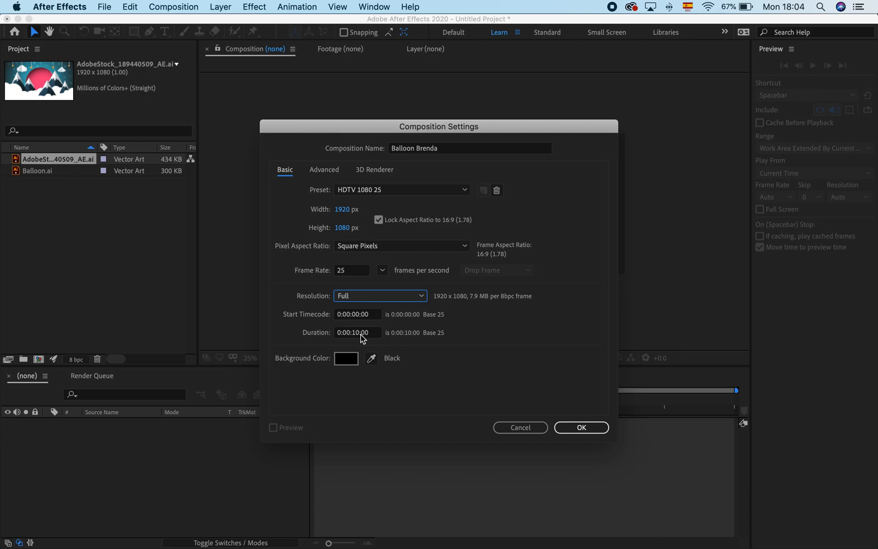
Set the composition's background color to dark red 1B0505 and create the composition.
left_click(347, 357)
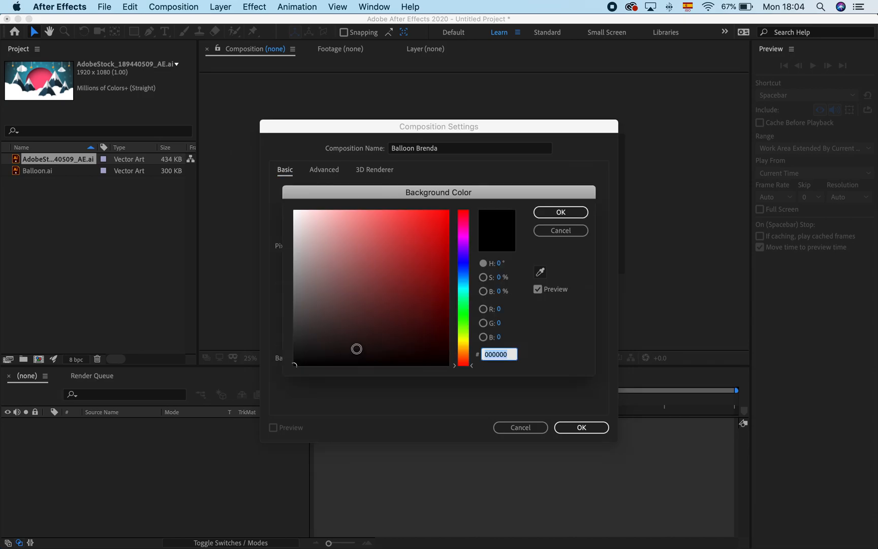
left_click(369, 286)
left_click(394, 258)
left_click(404, 323)
left_click(416, 333)
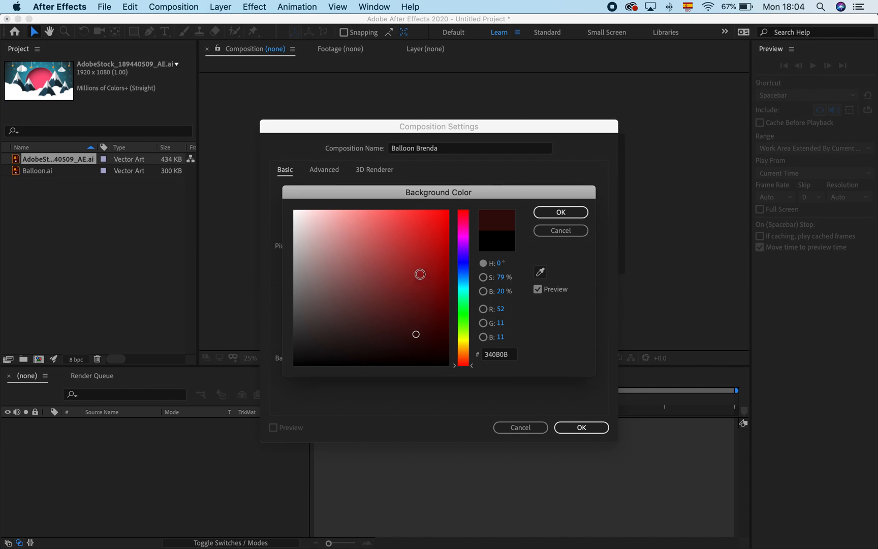
left_click(420, 274)
left_click(422, 349)
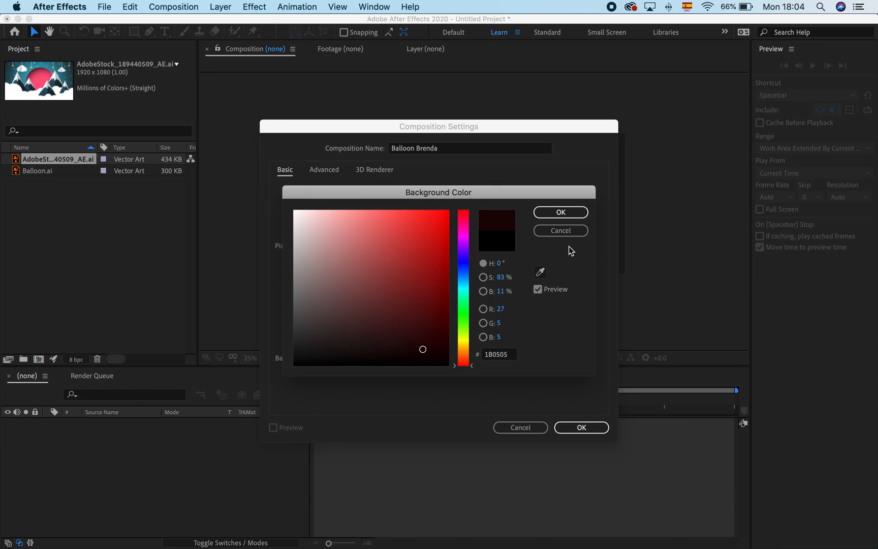
left_click(567, 209)
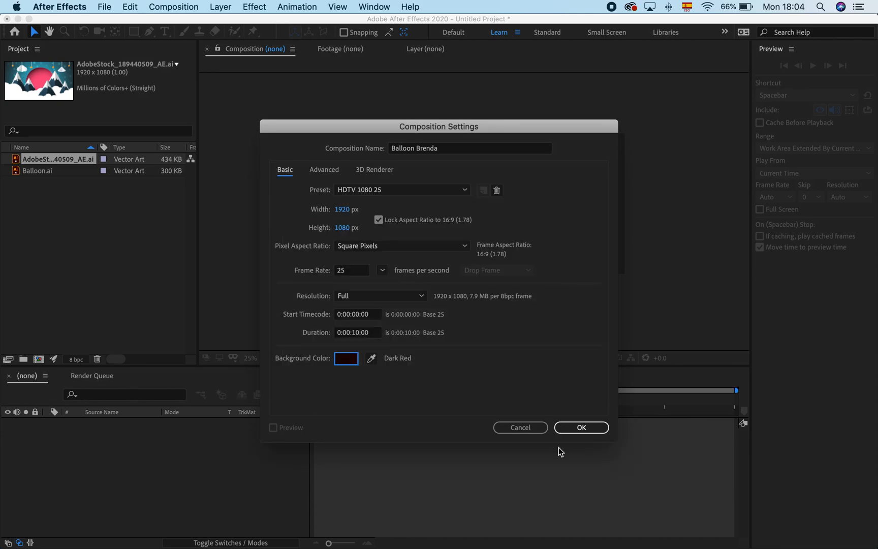
left_click(581, 426)
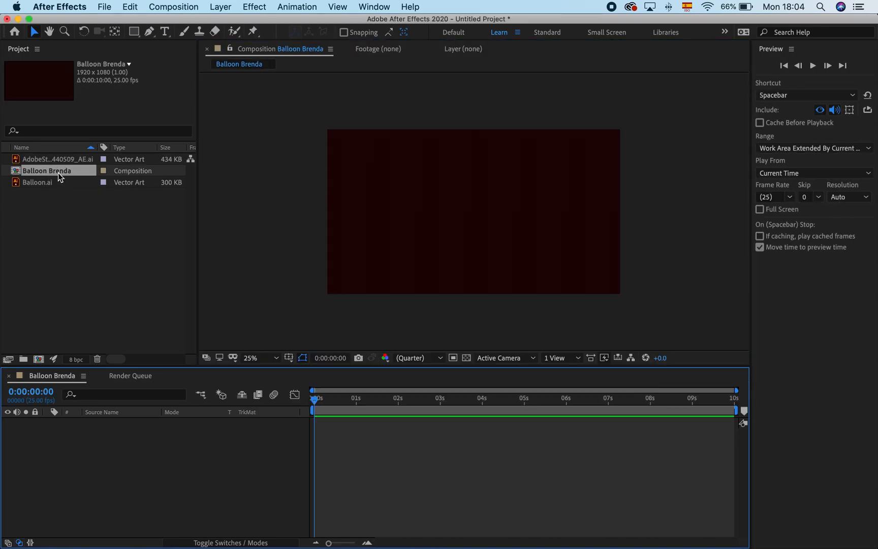
Add Balloon.ai and AdobeStock_189440509_AE.ai to the composition, with the balloon layer above the landscape.
left_click_drag(42, 182, 41, 177)
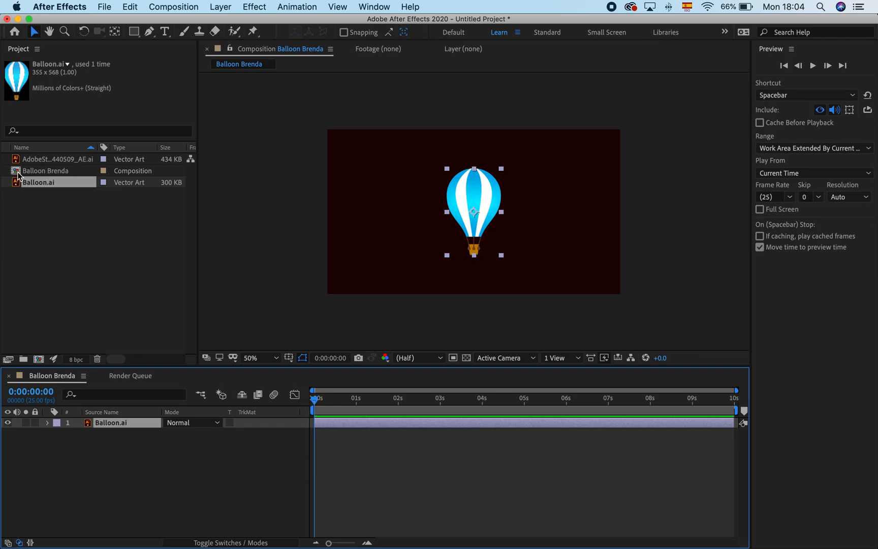
left_click(35, 161)
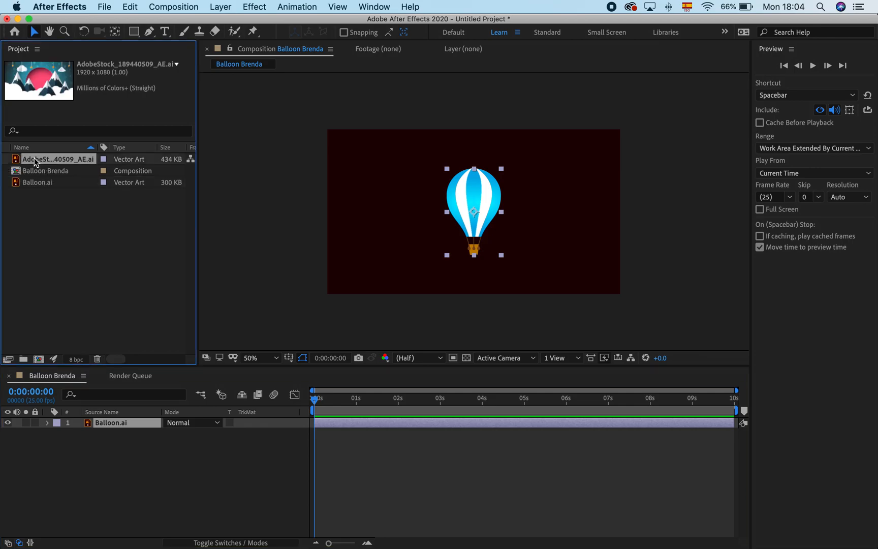
left_click_drag(35, 161, 37, 173)
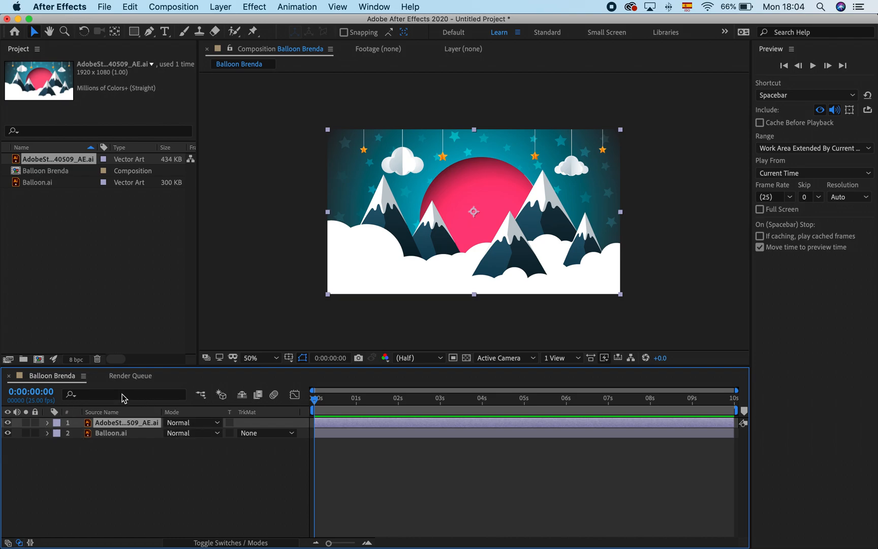
left_click(112, 435)
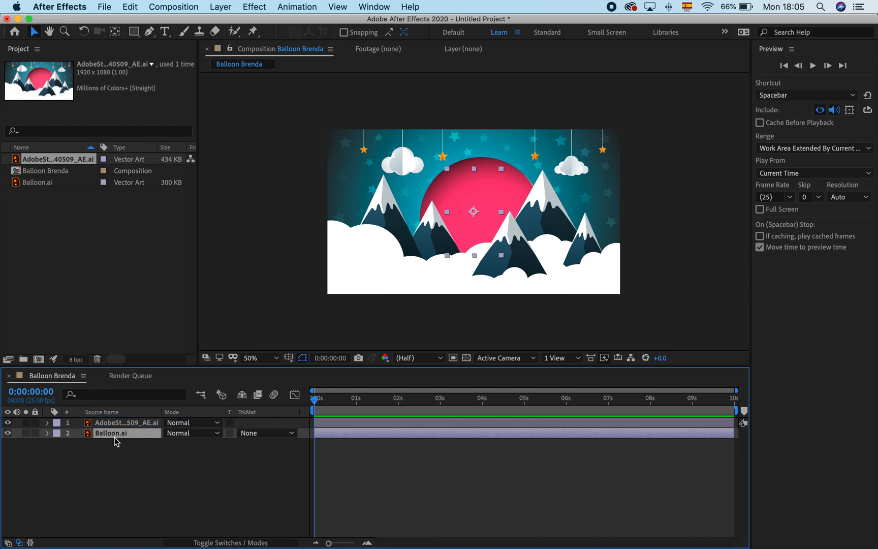
left_click_drag(114, 434, 115, 425)
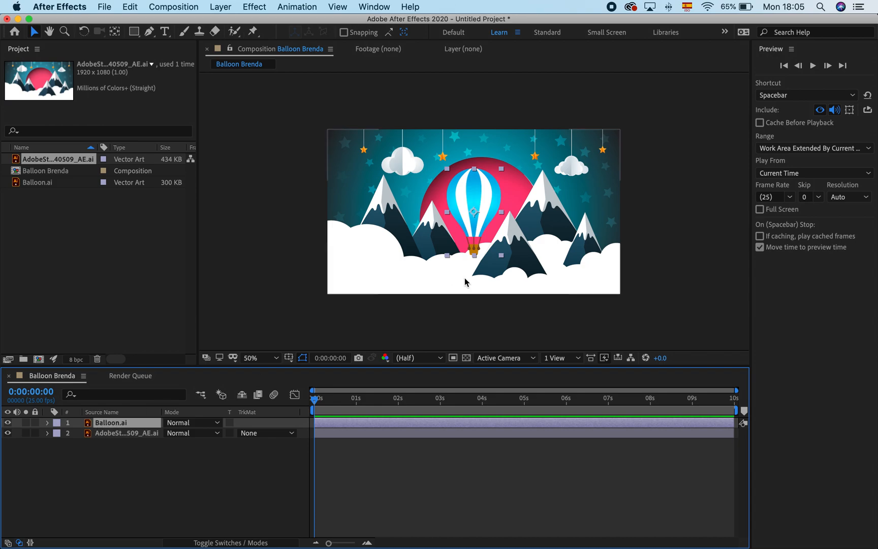
Move the balloon just outside the frame's left edge, about -236, 656, and start Position keyframing at 0:00:00:00.
left_click(473, 213)
left_click_drag(473, 213, 290, 230)
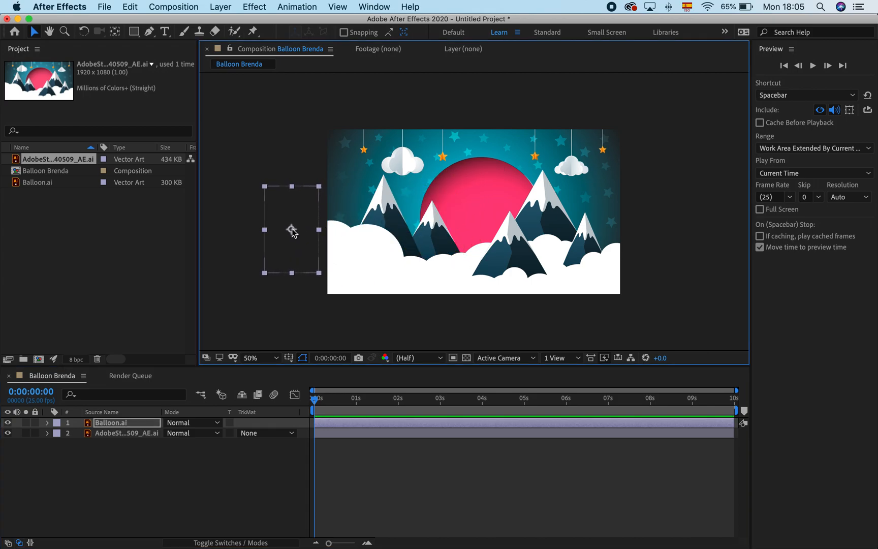
left_click(47, 422)
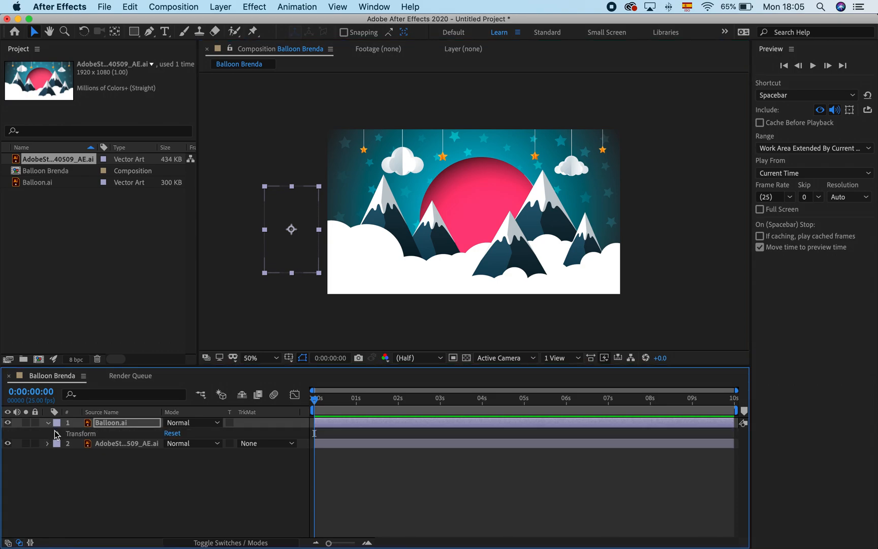
left_click(57, 434)
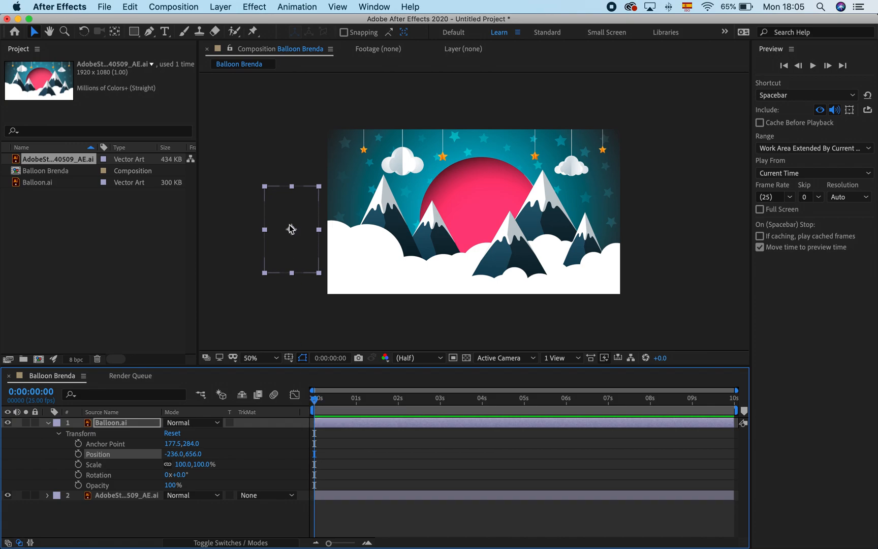
left_click(78, 453)
Keyframe the balloon's position at 0:00:02:01 to about 552, 220 and at 0:00:04:13 to about 1020, 752.
left_click_drag(316, 401, 401, 410)
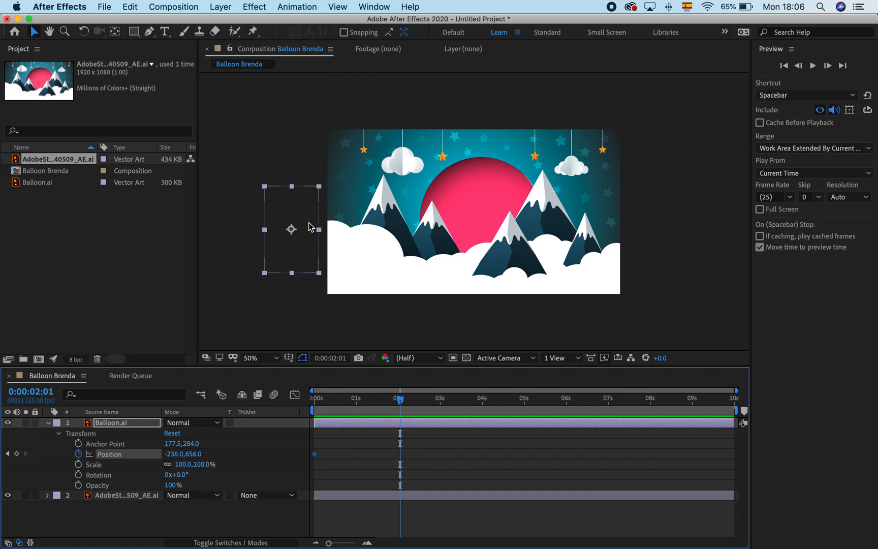
left_click_drag(292, 229, 412, 167)
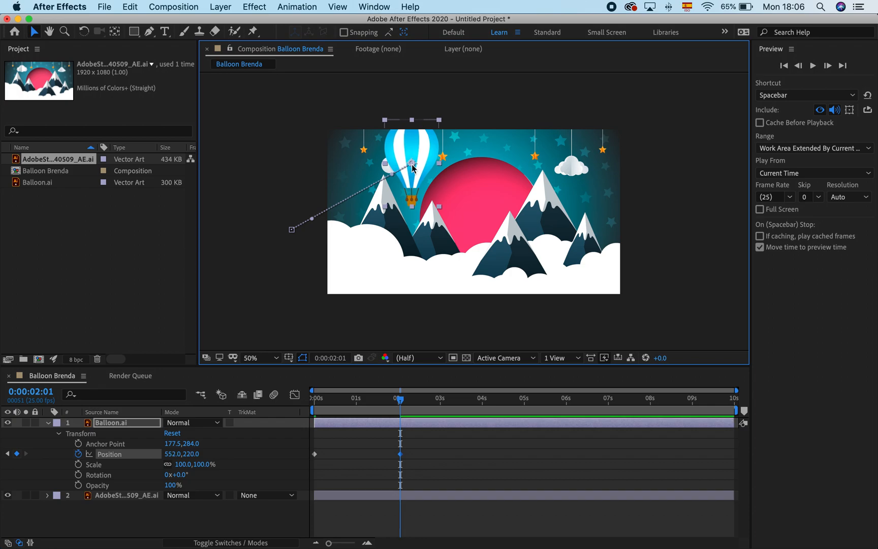
left_click(401, 403)
left_click_drag(402, 402, 508, 409)
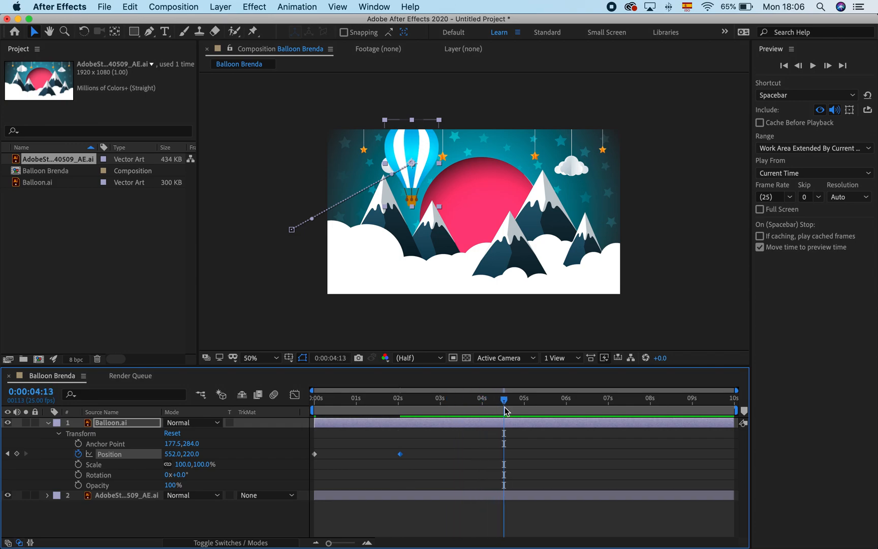
left_click_drag(412, 166, 484, 247)
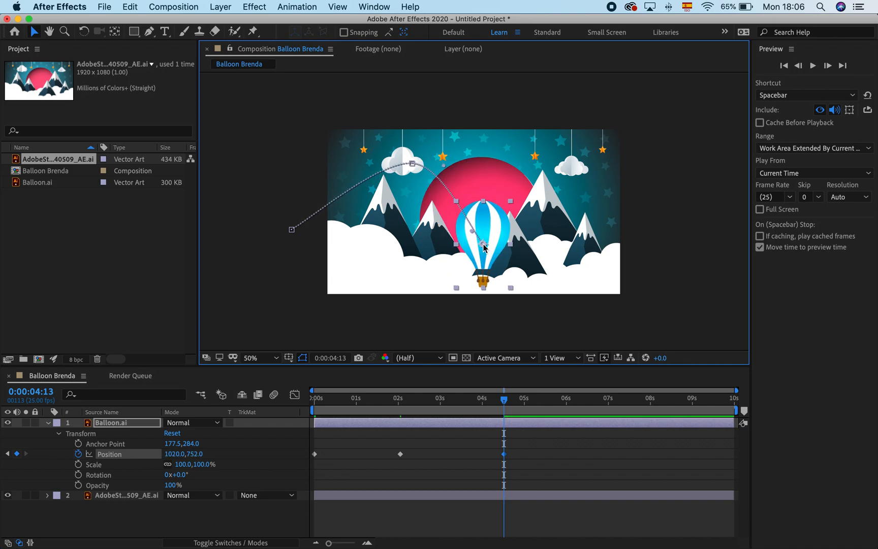
Keyframe the balloon near the frame's lower right at 0:00:07:00 and outside the right edge, about 2280, 652, at 0:00:09:24.
left_click_drag(505, 401, 608, 404)
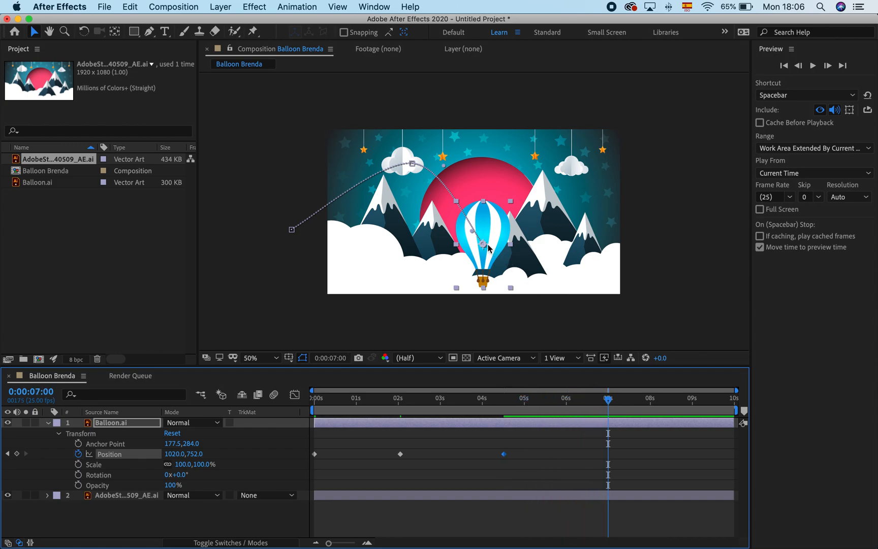
left_click_drag(483, 246, 607, 292)
left_click_drag(609, 403, 735, 406)
left_click_drag(599, 287, 676, 234)
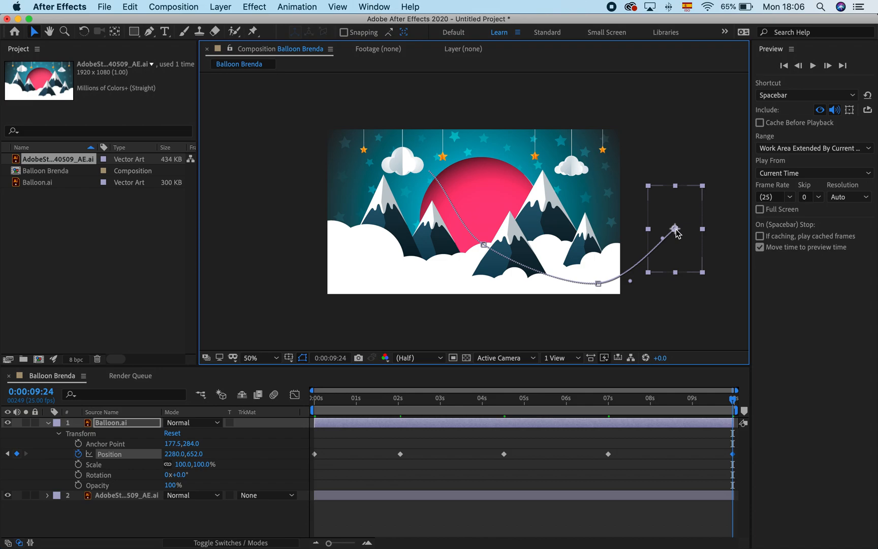
Reshape the balloon's motion path by shifting the 0:00:04:13 point down-left and raising the 0:00:07:00 point to the small right-hand mountain's peak.
left_click(438, 186)
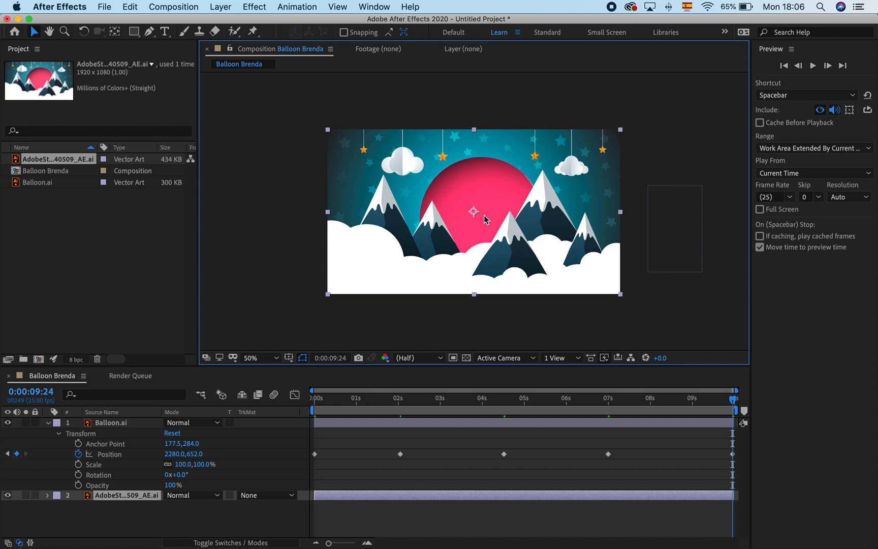
left_click(663, 236)
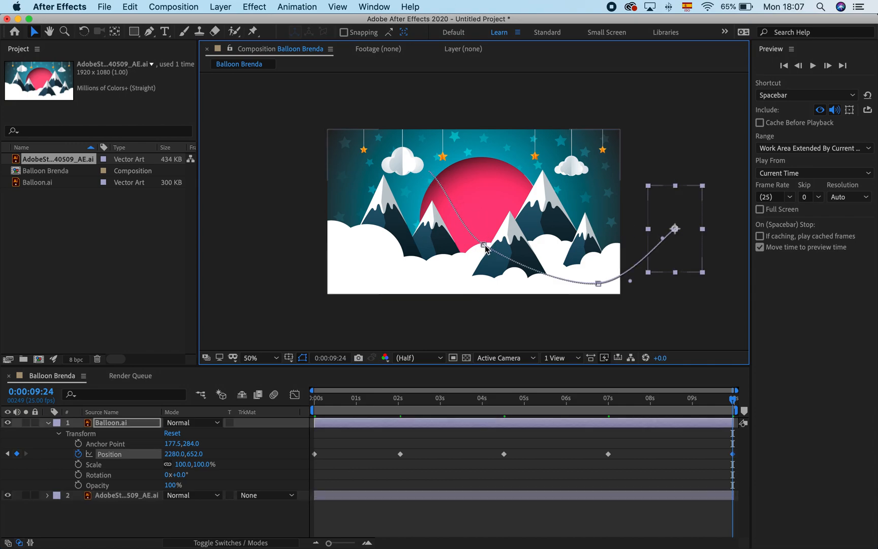
left_click_drag(484, 247, 464, 258)
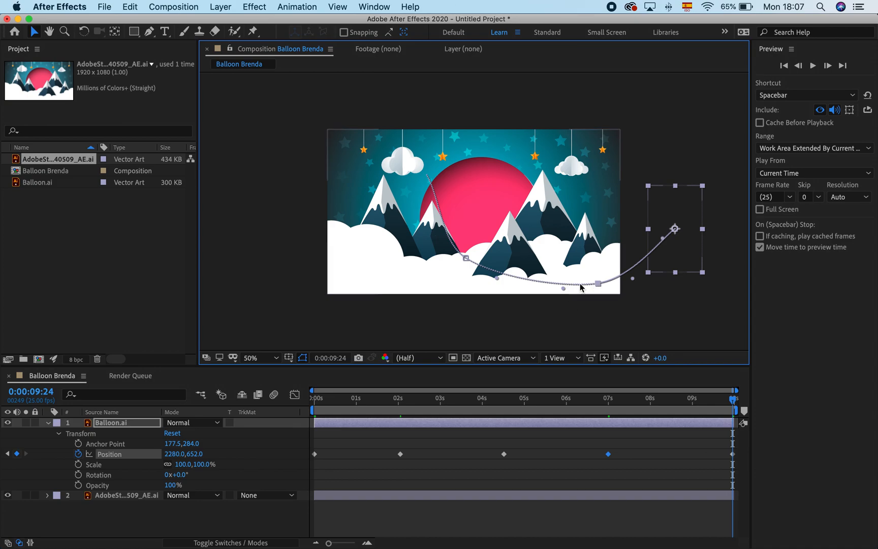
left_click_drag(599, 284, 586, 229)
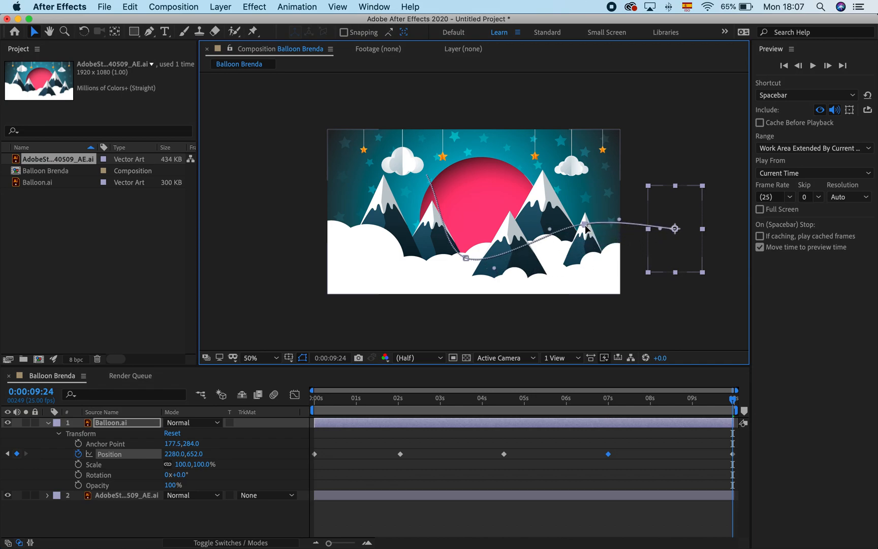
left_click(432, 181)
left_click(659, 221)
Raise the motion path's 0:00:02:01 point to the top of the left cloud and preview the animation from the start.
left_click_drag(733, 401, 309, 398)
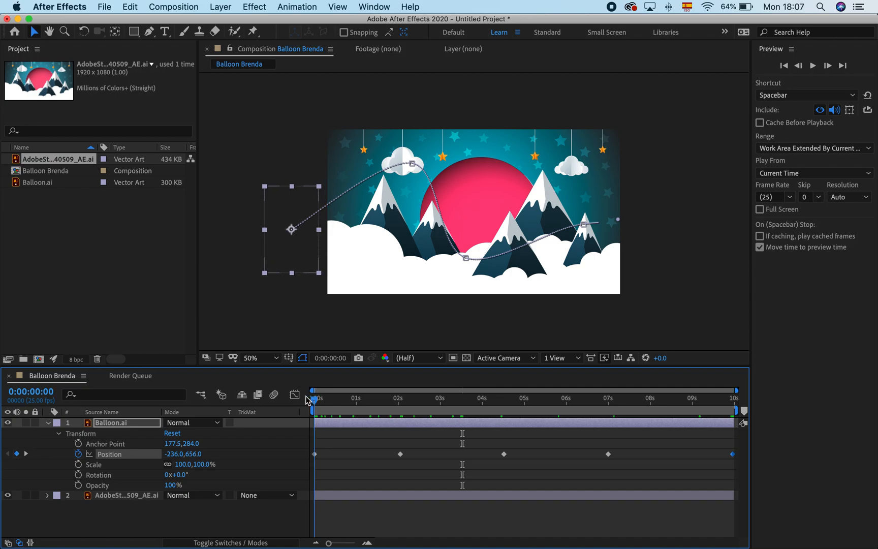
left_click(412, 165)
left_click_drag(413, 164, 403, 148)
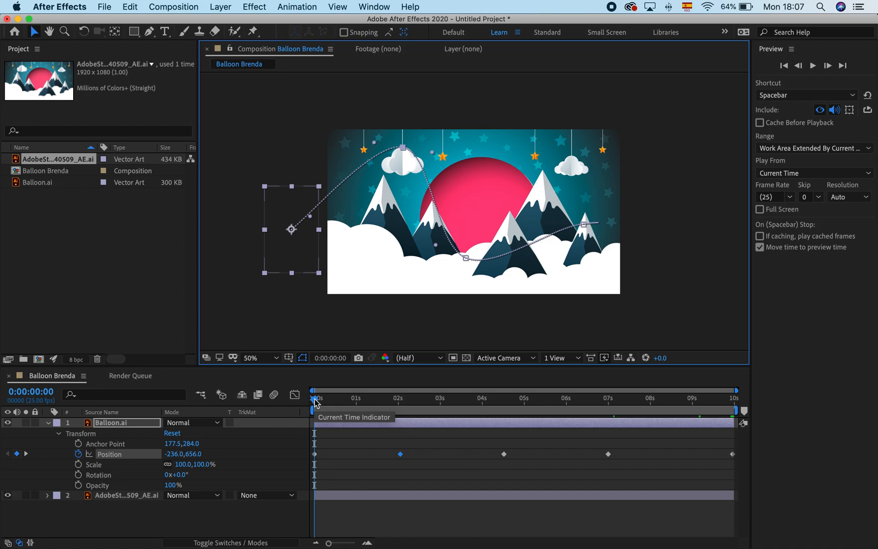
key("space")
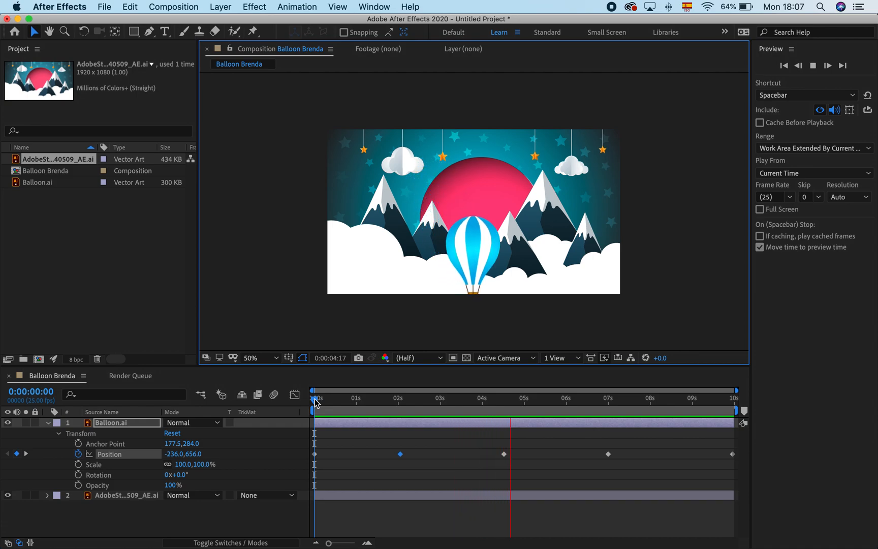
key("space")
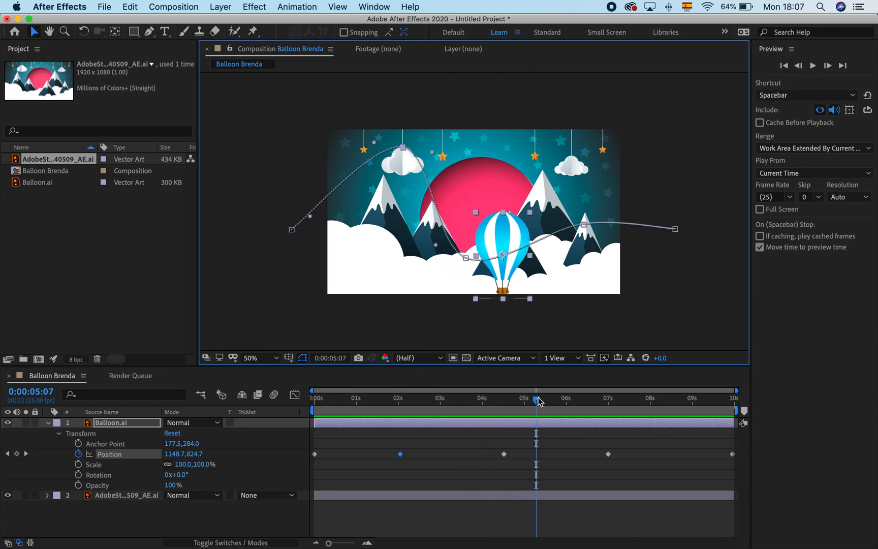